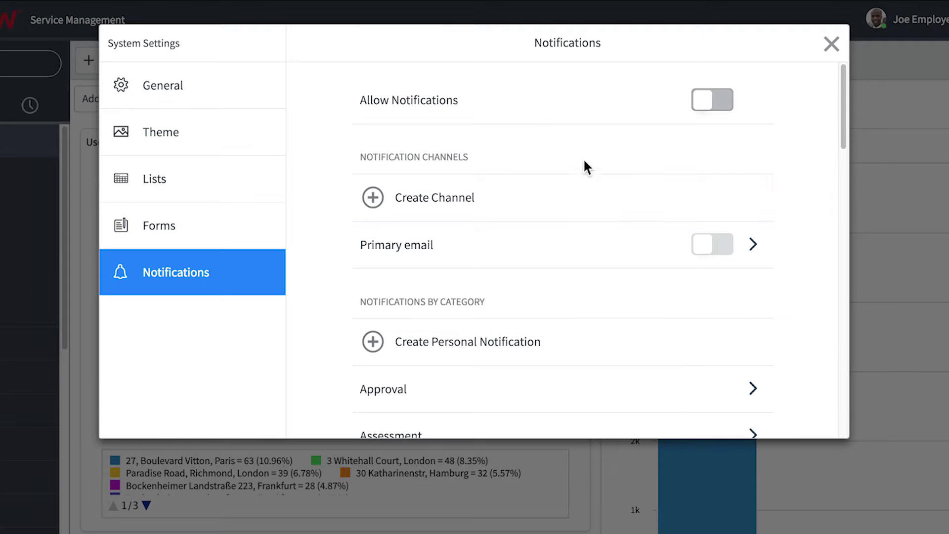
Turn on Allow Notifications in the employee's notification settings and close the system settings
left_click(712, 110)
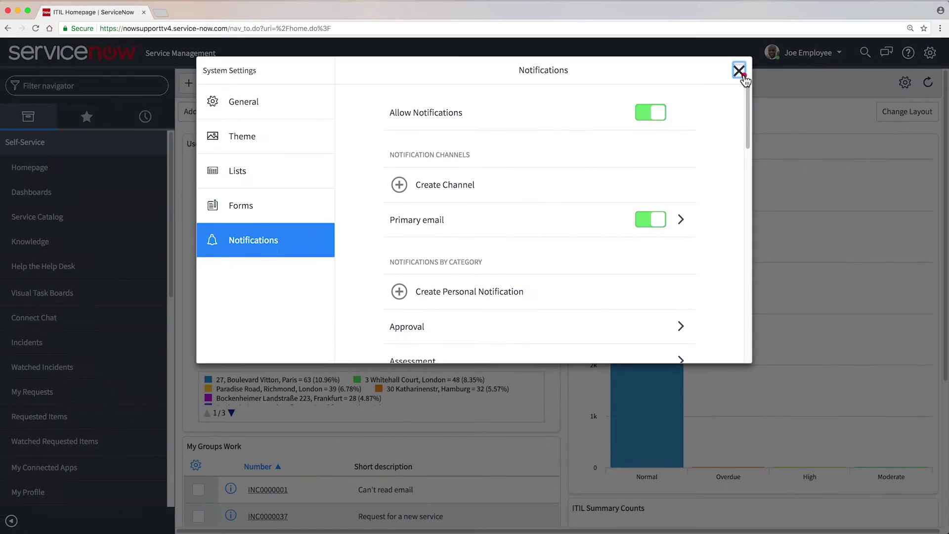
left_click(832, 44)
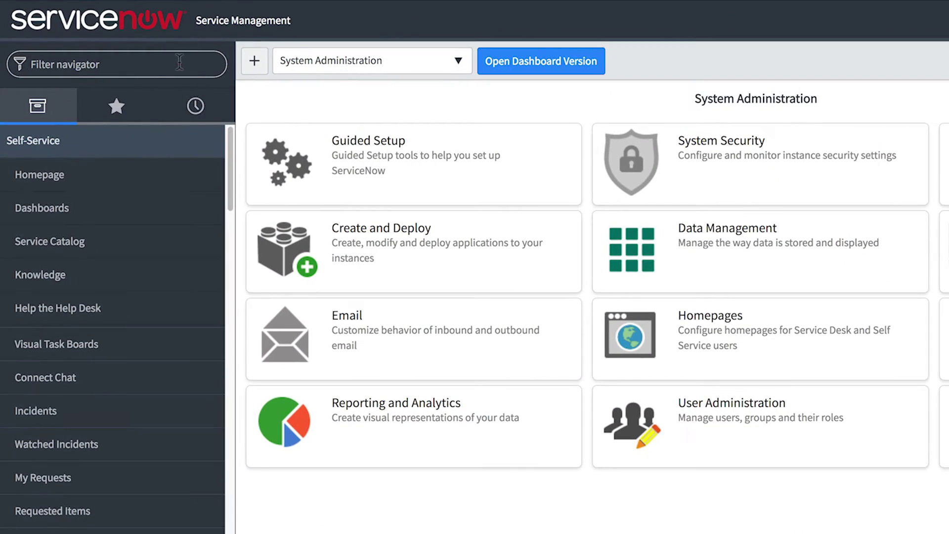
Filter the navigator for "inci" and open incident INC0020003 from the list of open incidents
left_click(133, 84)
type("inci")
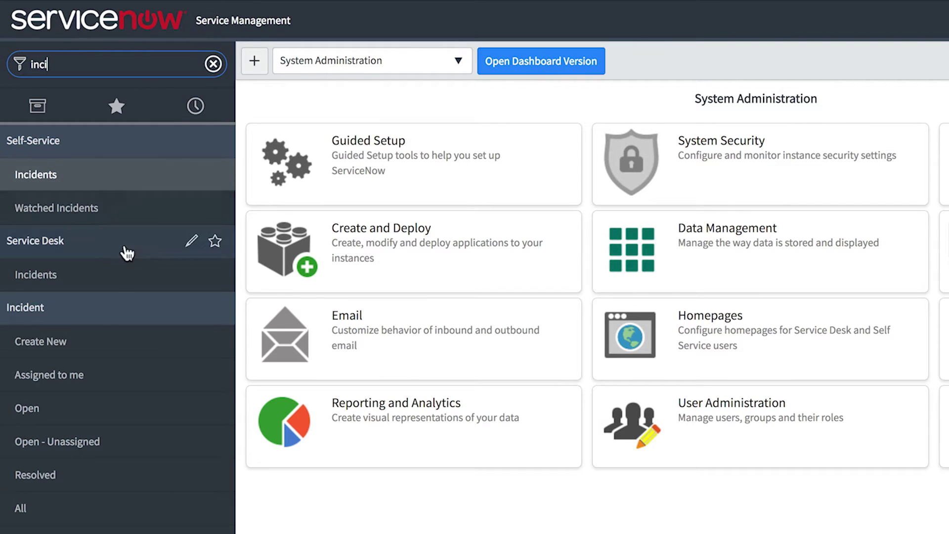
left_click(69, 408)
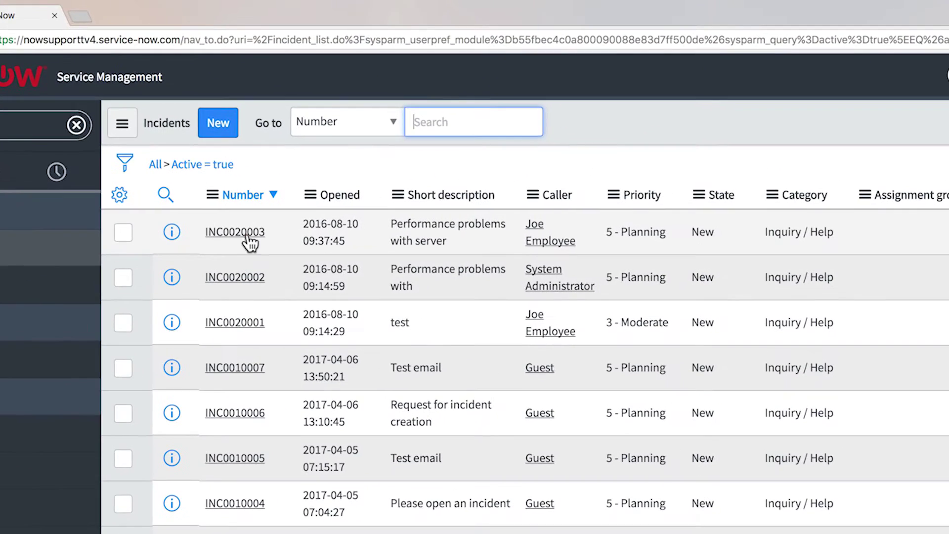
left_click(246, 237)
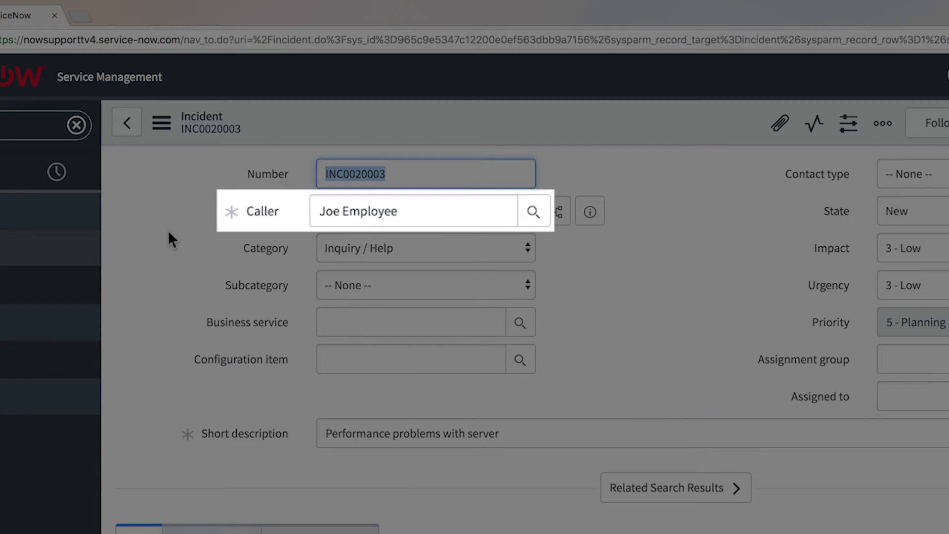
Add the customer-visible comment "The issue is still being investigated." to the incident and update the record
scroll(169, 233, "down", 5)
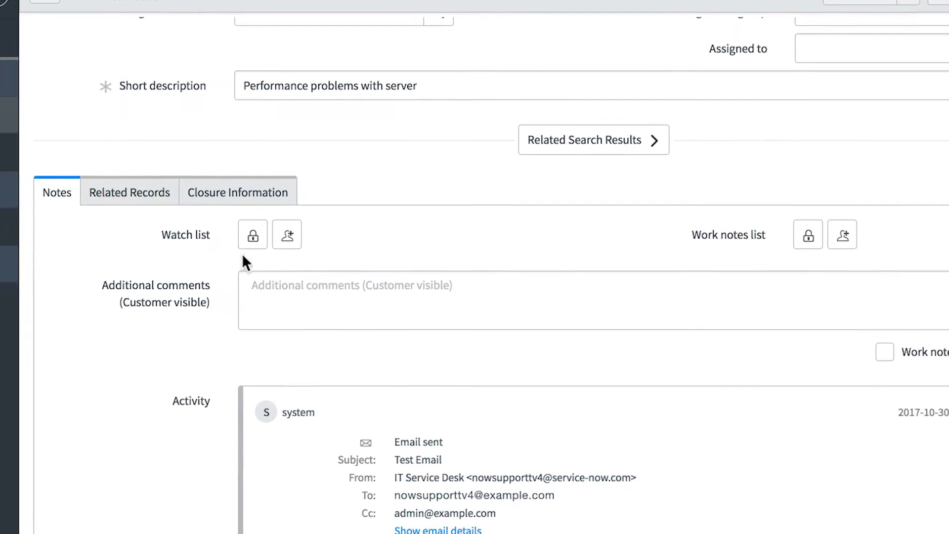
left_click(345, 418)
type("The issue is still being in")
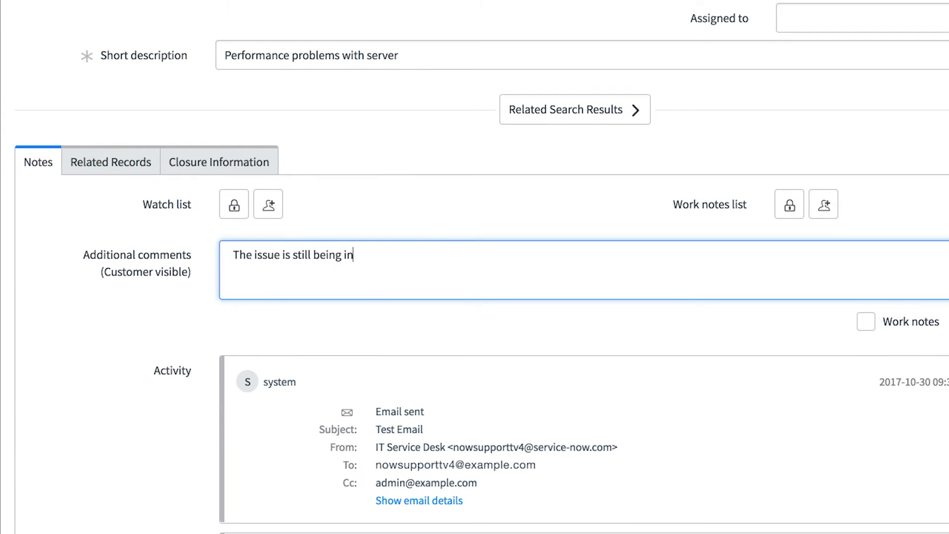
type("vestigated.")
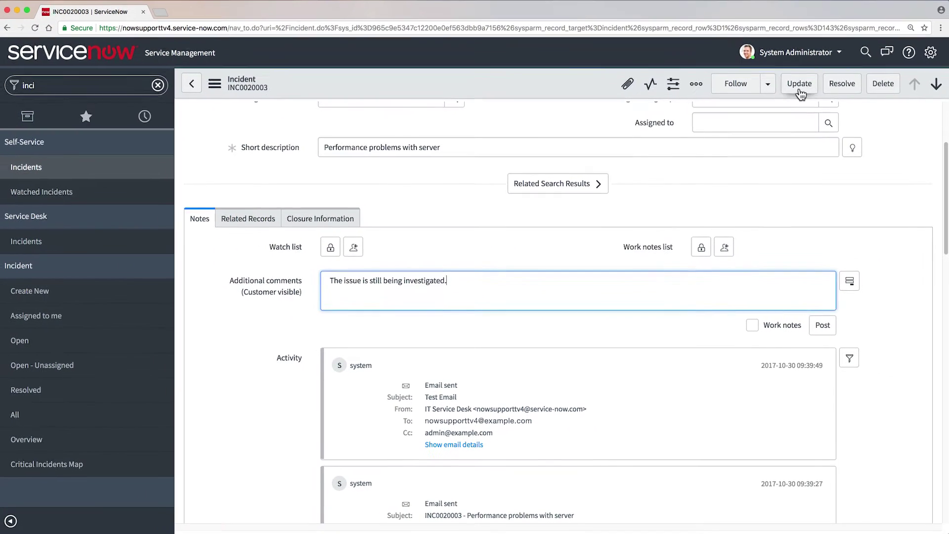
left_click(799, 87)
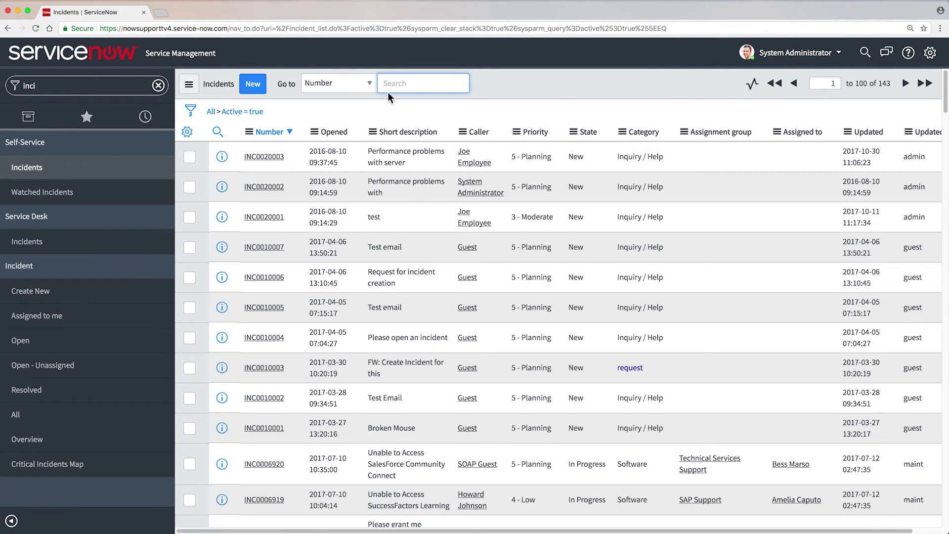
Find the Outbox through the navigator and check the queued outbound emails
left_click(138, 86)
type("outbox")
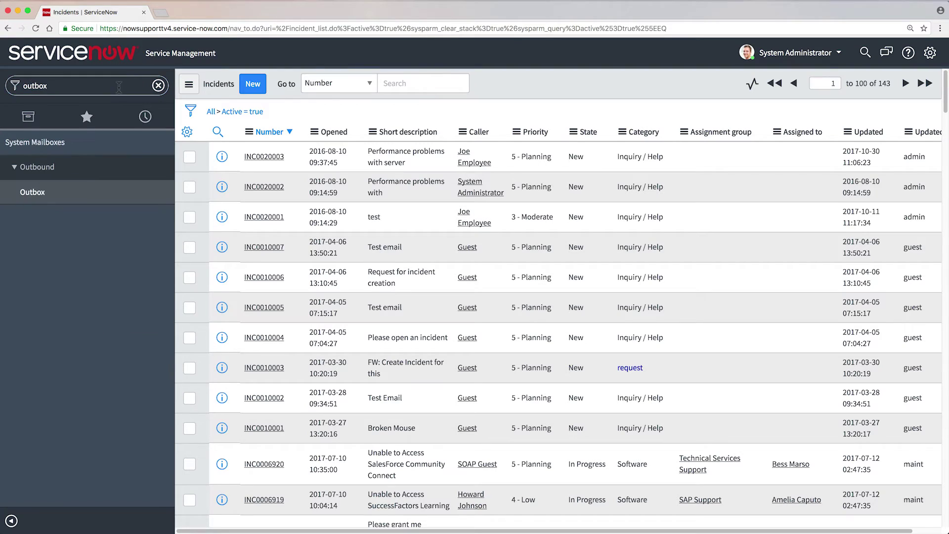
left_click(57, 198)
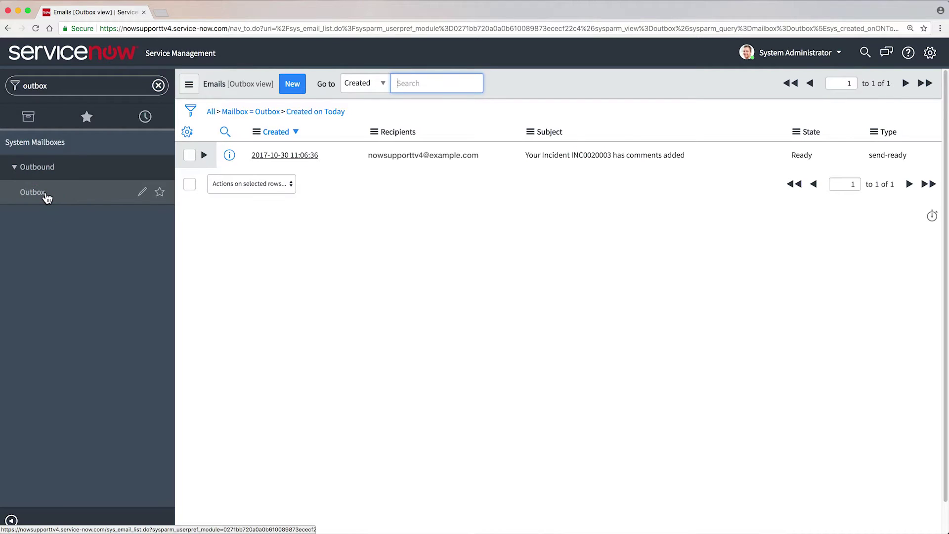
left_click(47, 197)
Find Email Properties through the navigator and enable email sending in the outbound email configuration
left_click(64, 84)
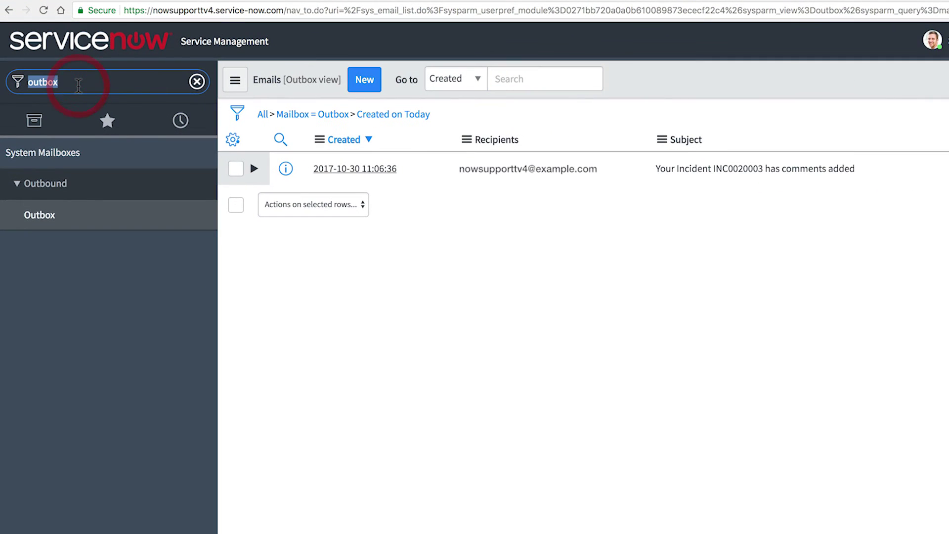
type("email prop")
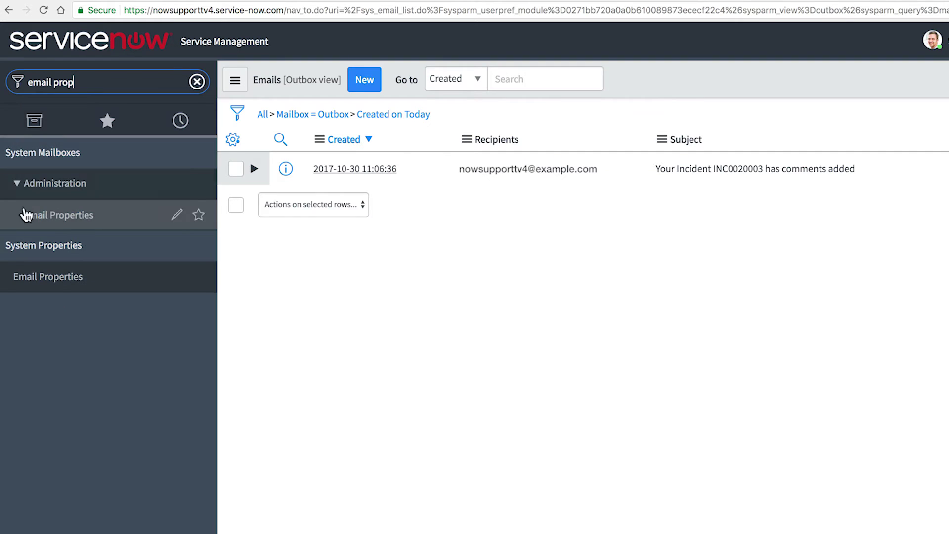
left_click(24, 277)
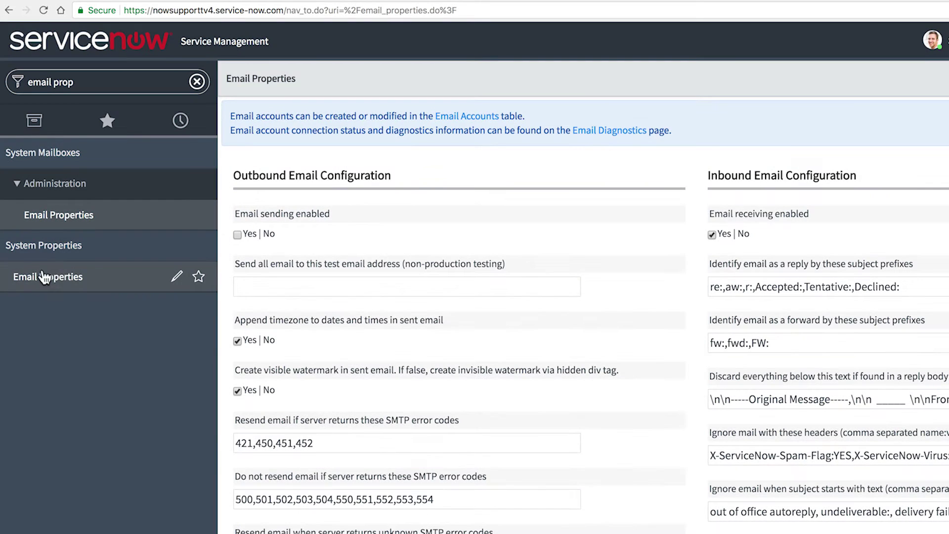
left_click(237, 234)
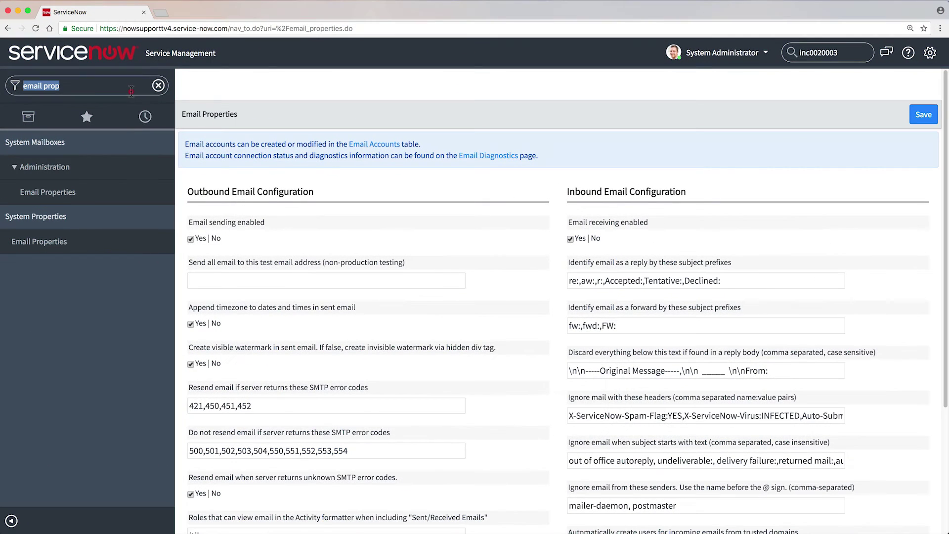
Reopen the Outbox and remove the Created on Today condition from its email list
type("outbox")
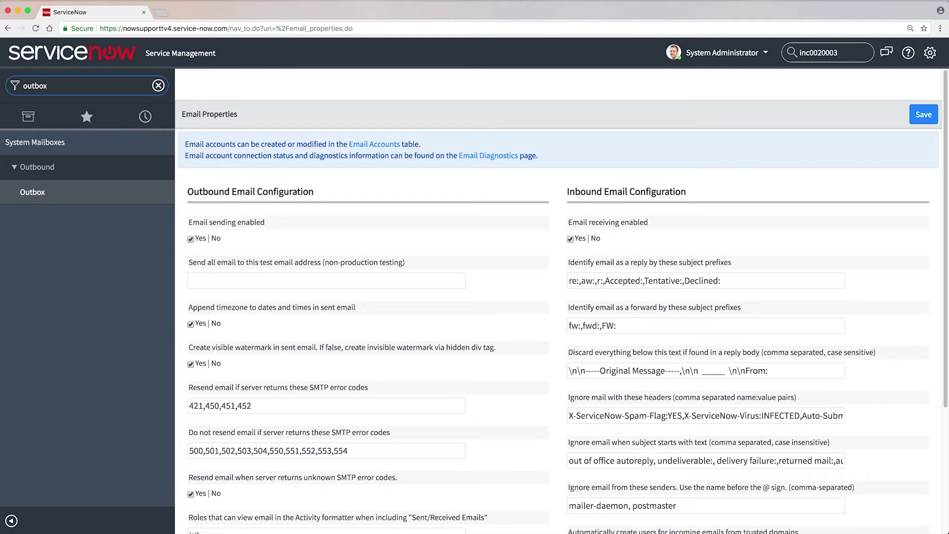
left_click(86, 191)
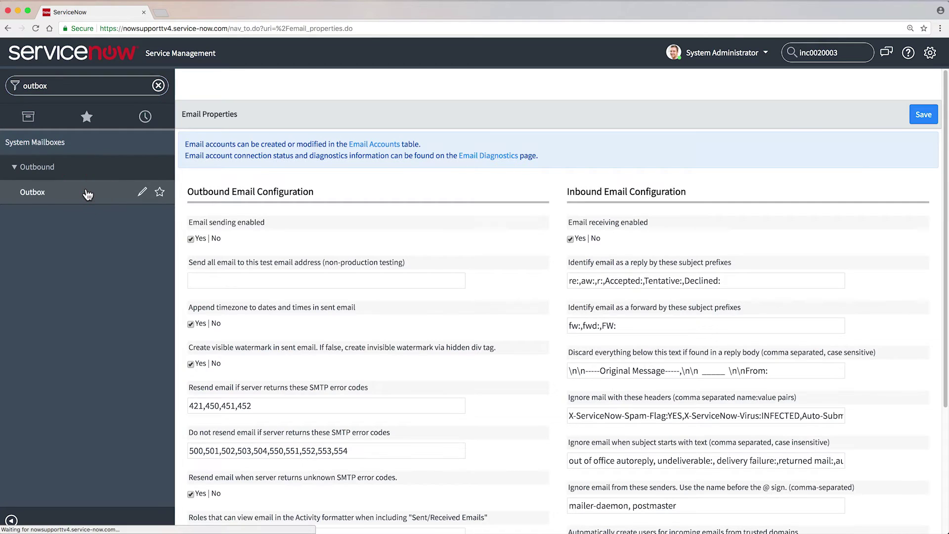
left_click(282, 113)
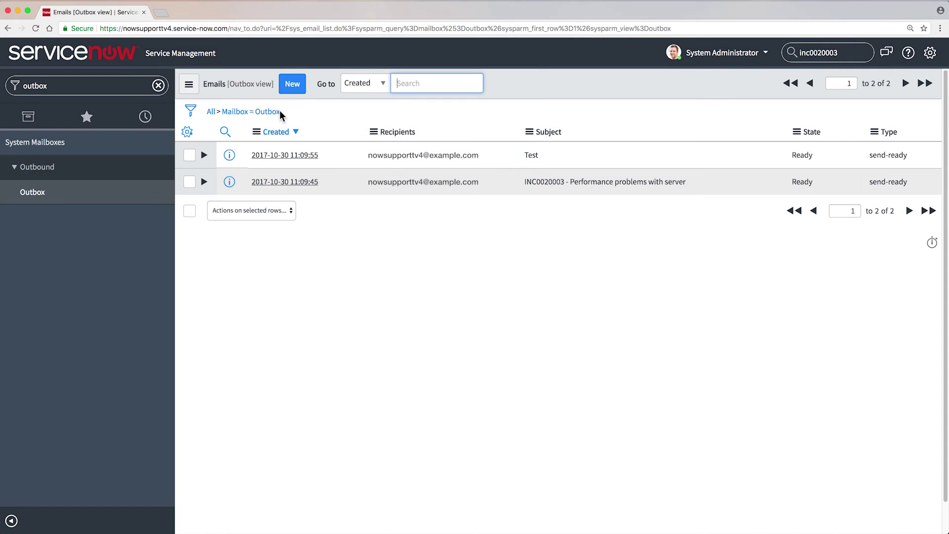
Open the ServiceNow SMTP account via the Email Accounts link in Email Properties and test its connection
double_click(163, 70)
type("email prop")
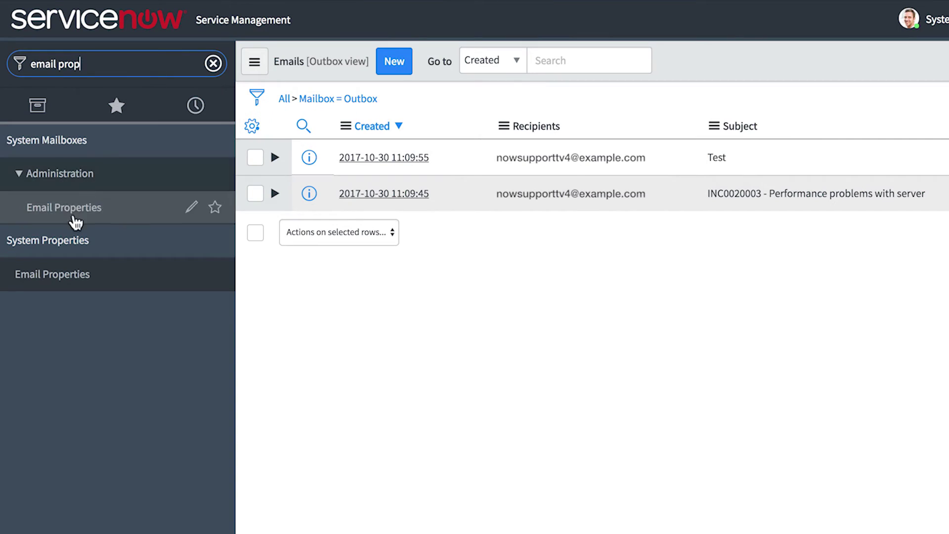
left_click(58, 274)
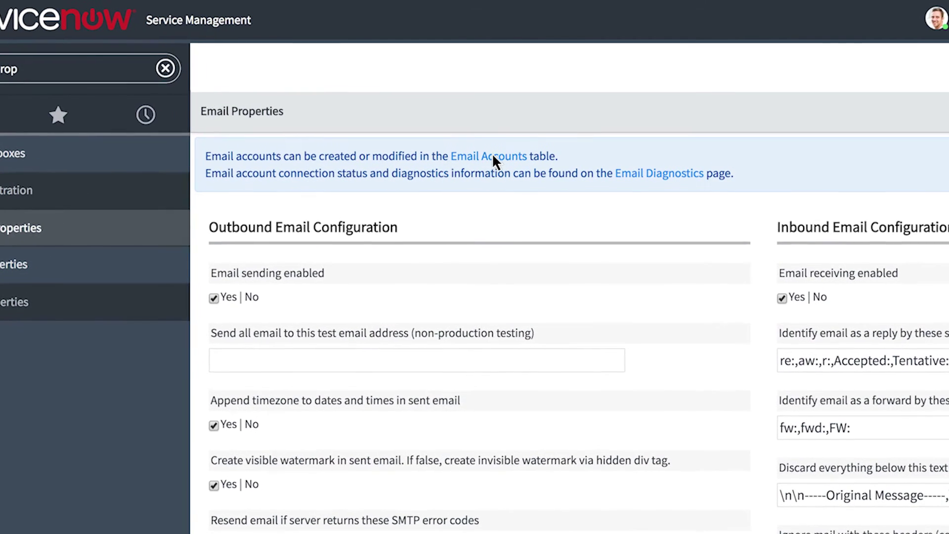
left_click(493, 156)
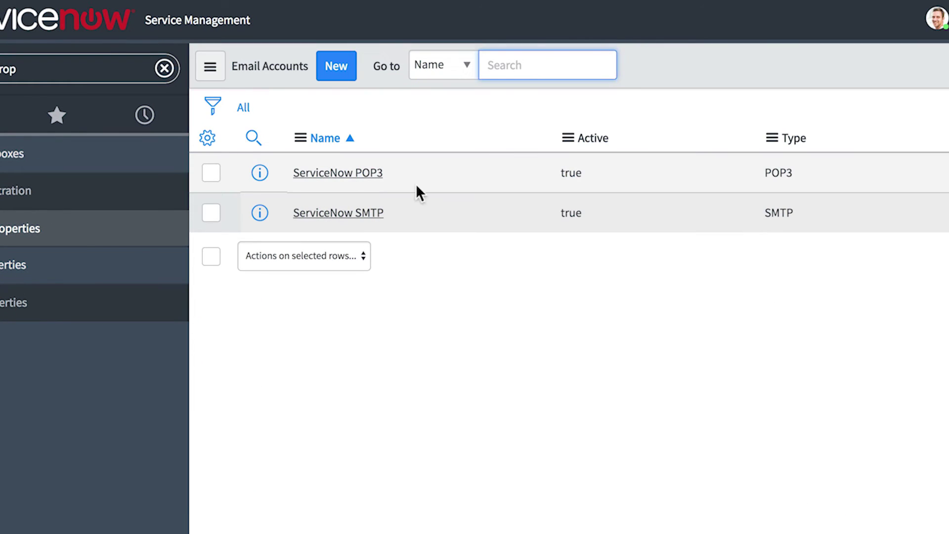
left_click(348, 213)
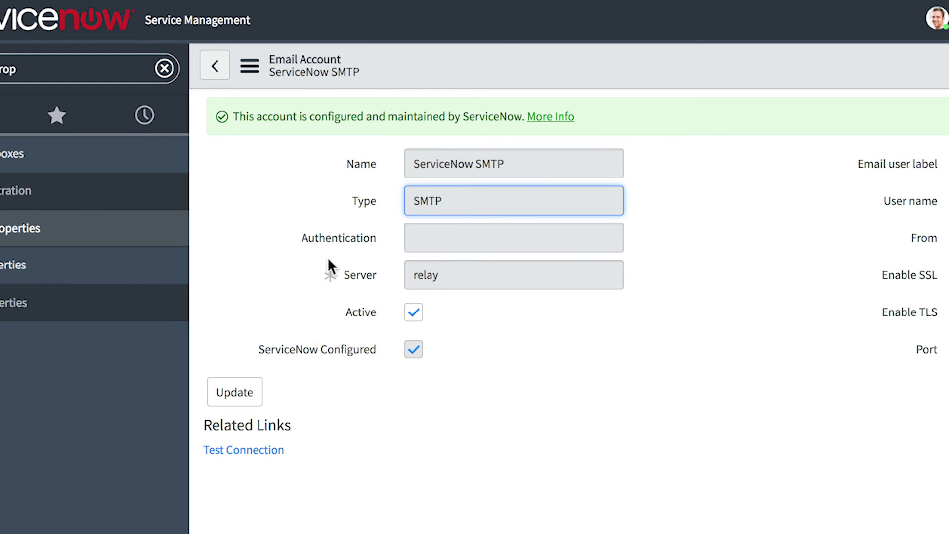
left_click(270, 448)
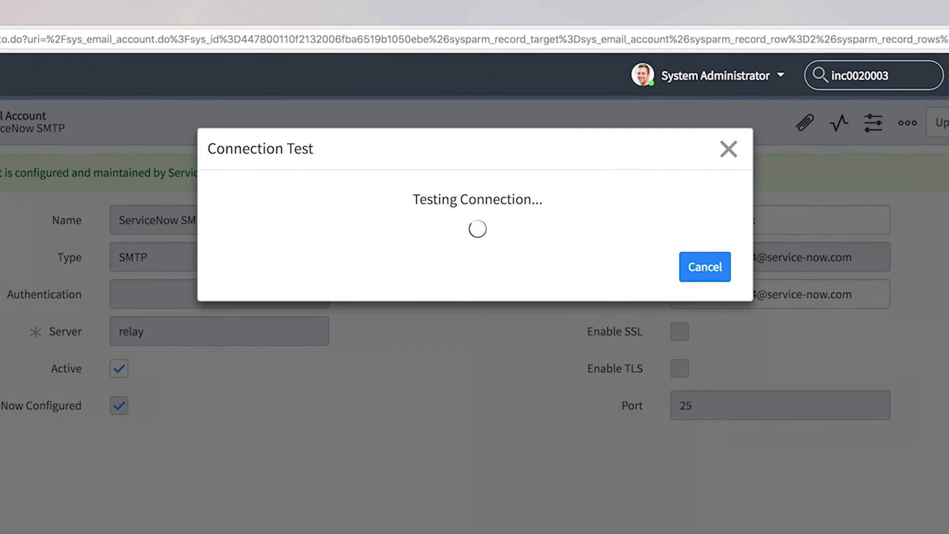
left_click(705, 297)
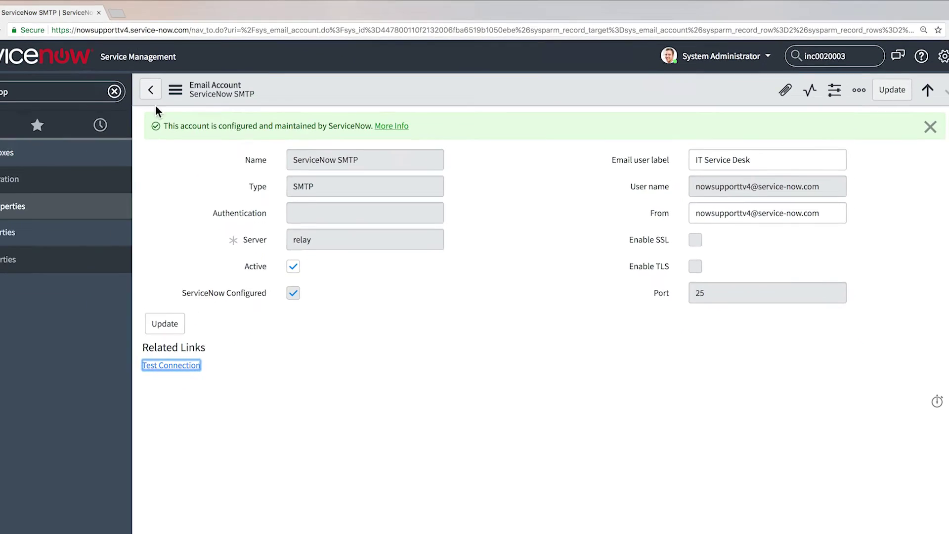
Open Email Diagnostics and follow the SMTP Sender link to its scheduled jobs
left_click(86, 86)
type("email diag")
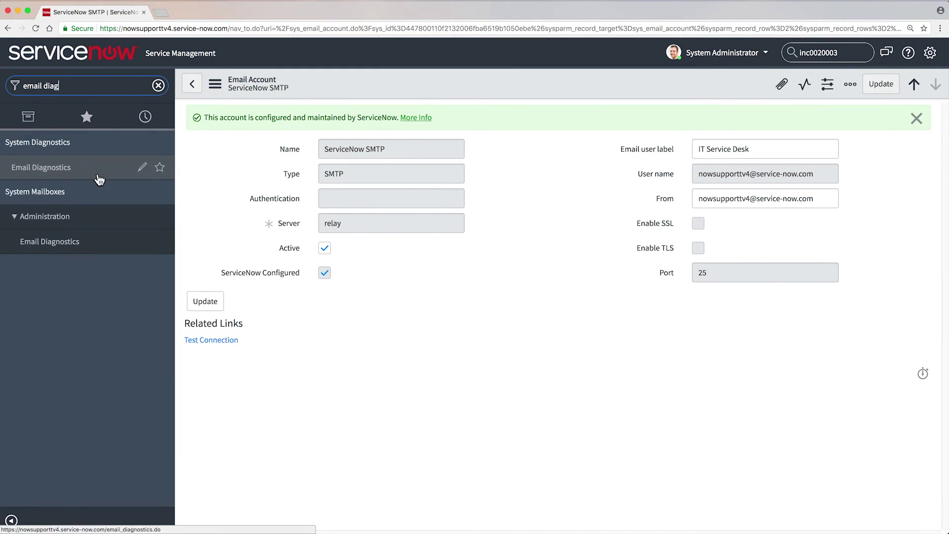
left_click(66, 245)
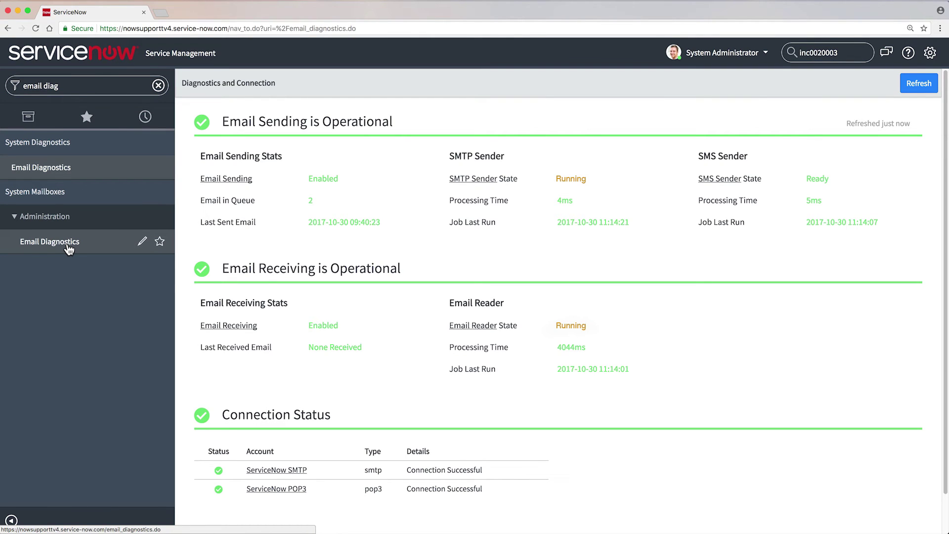
left_click(463, 179)
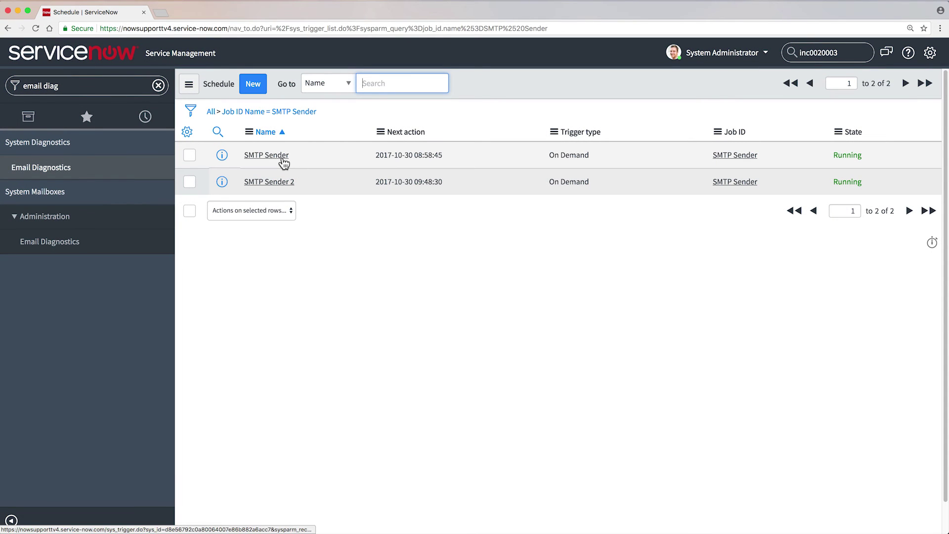
Set the state of the SMTP Sender schedule item to Ready and update the record
left_click(283, 156)
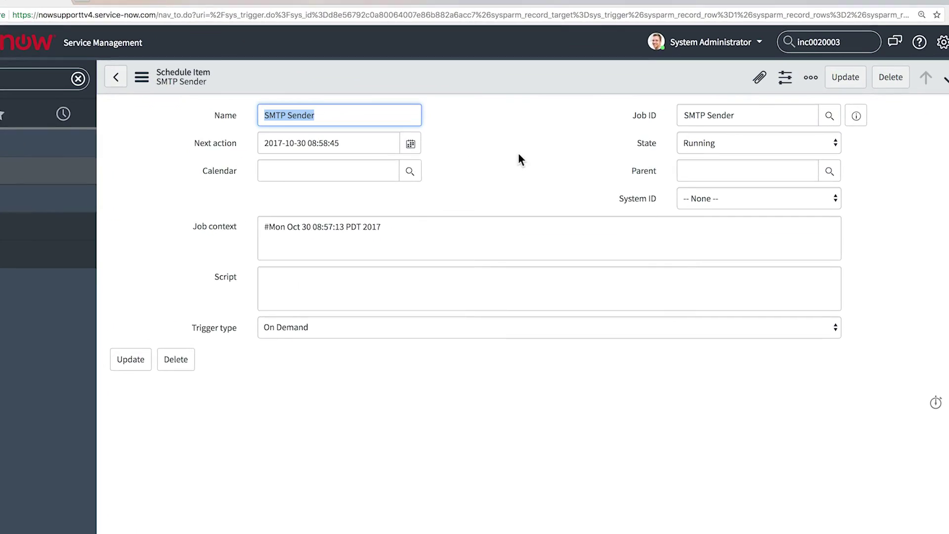
left_click(695, 143)
left_click(694, 131)
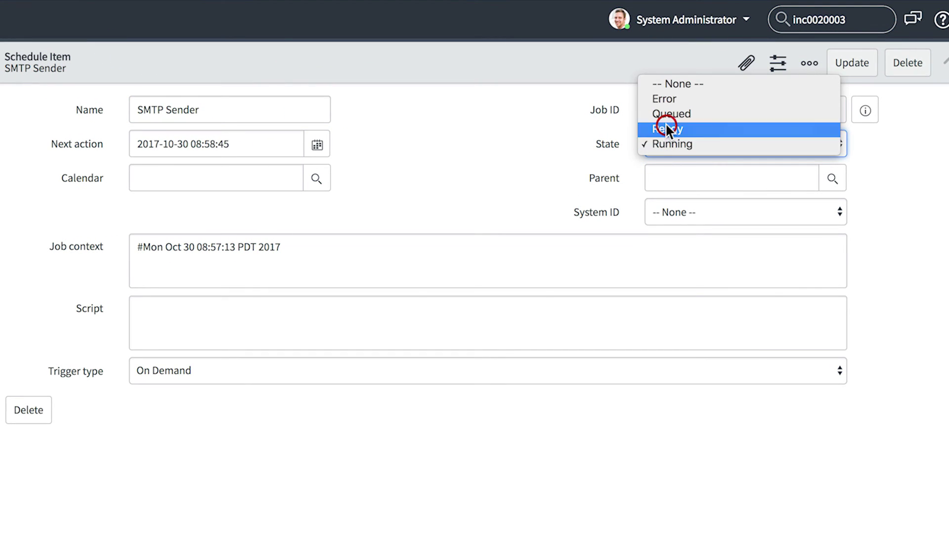
left_click(852, 63)
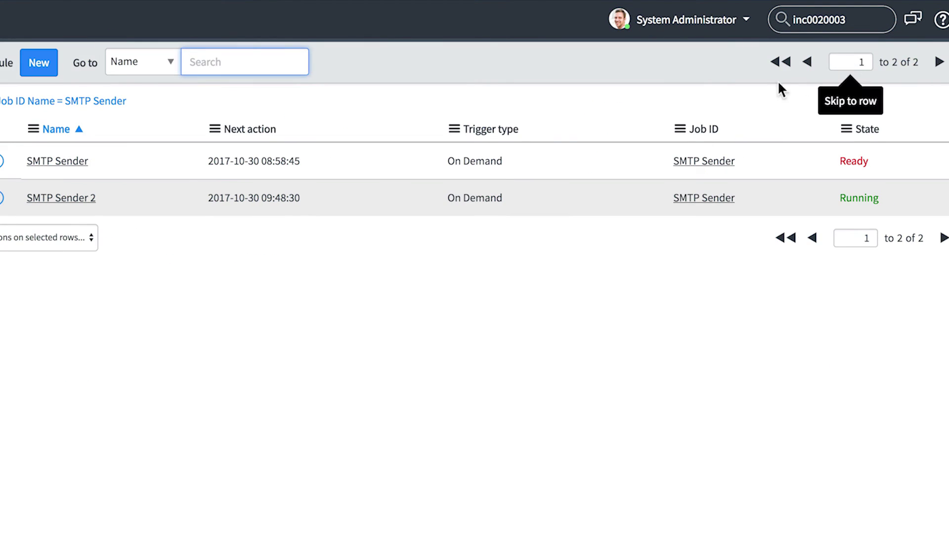
Set the SMTP Sender 2 schedule item's state to Ready and update it
left_click(69, 197)
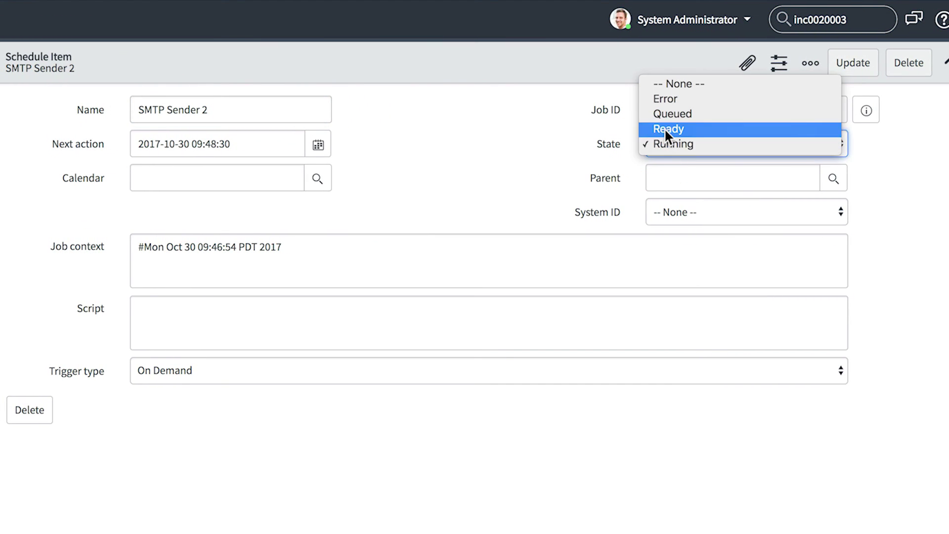
left_click(665, 129)
left_click(853, 63)
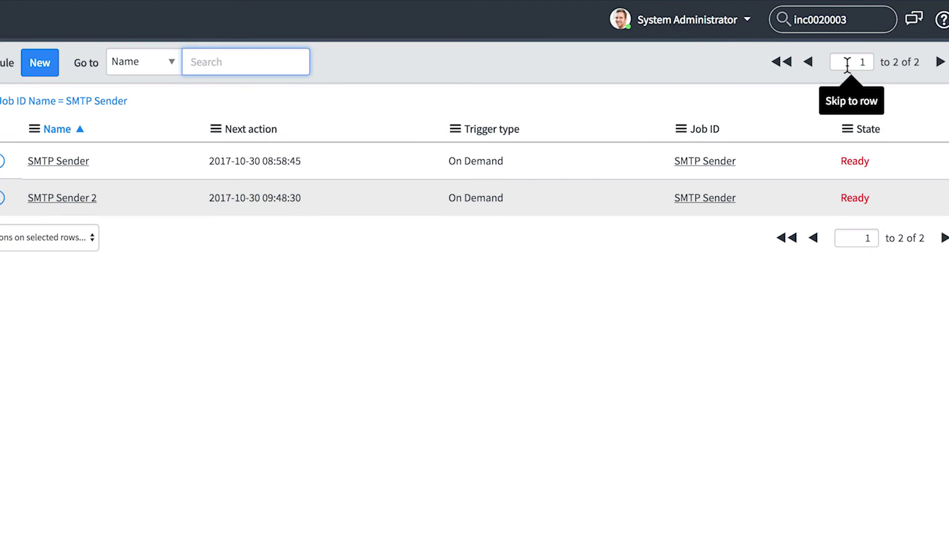
Return to the Outbox to check whether any outbound emails are still queued
triple_click(134, 88)
type("outbox")
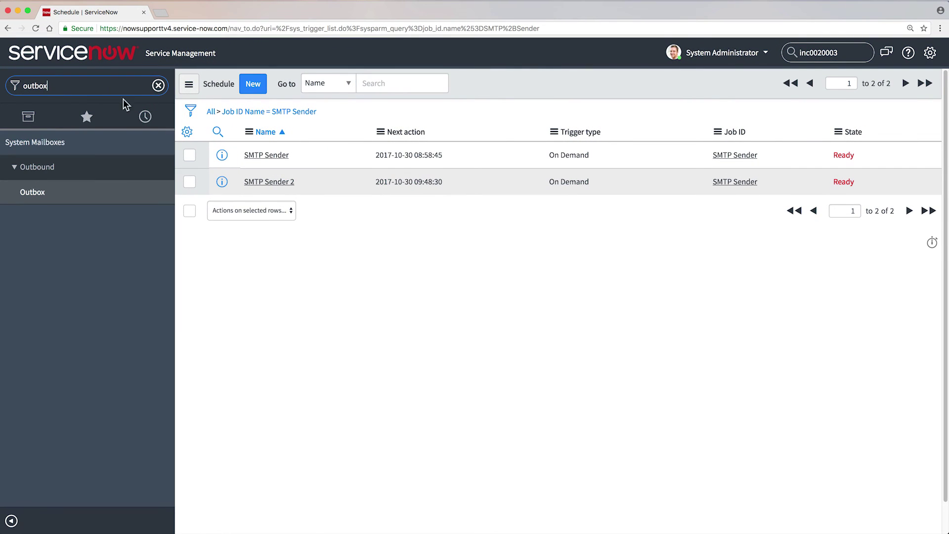
left_click(32, 193)
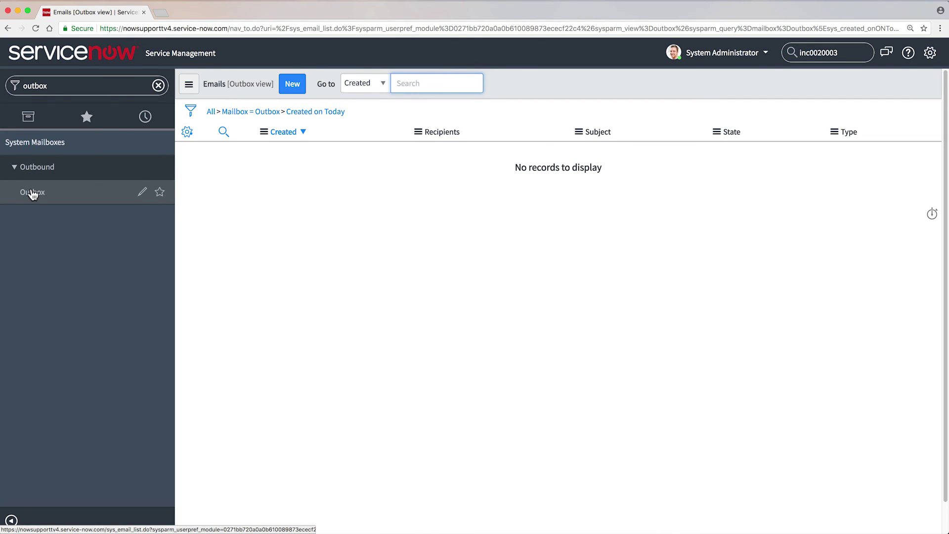
Open the Sent mailbox and check the state of today's outbound emails
double_click(58, 88)
type("sent")
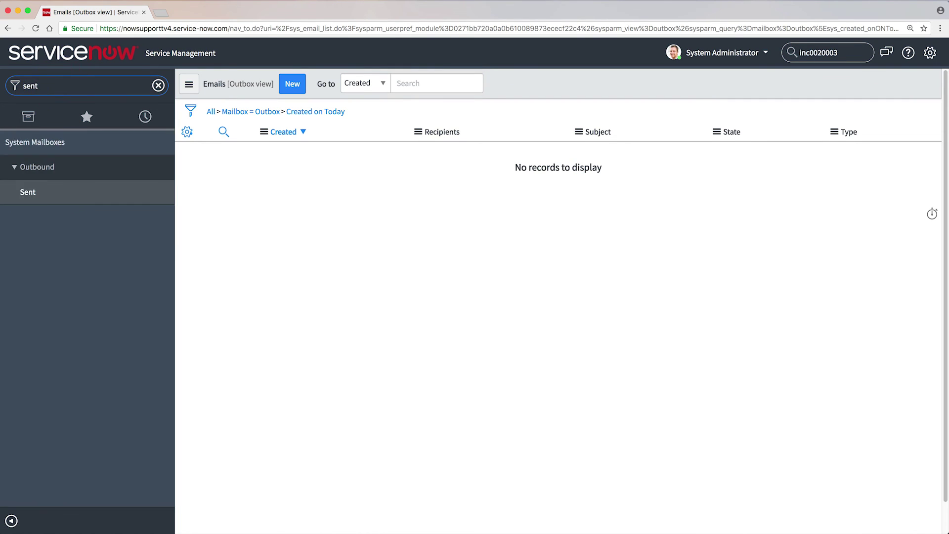
left_click(37, 193)
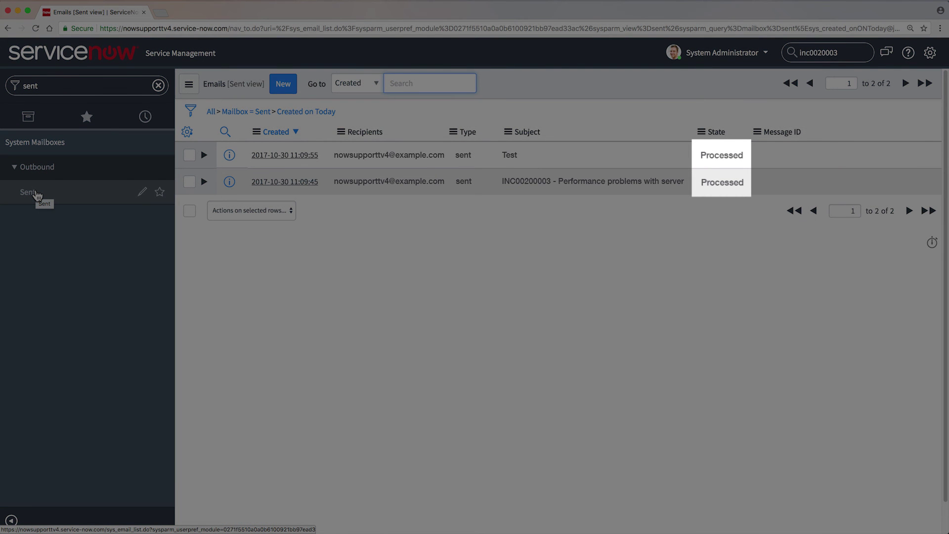